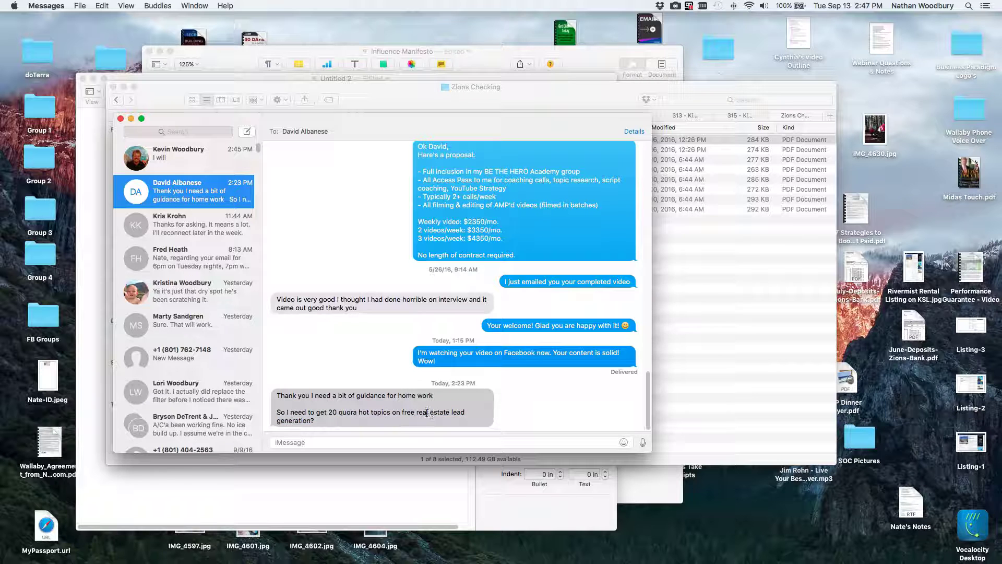
- Highlight "real estate" in the homework message and switch to the client's topic spreadsheet in Chrome
{"action": "left_click_drag", "start_coordinate": [419, 412], "coordinate": [451, 412]}
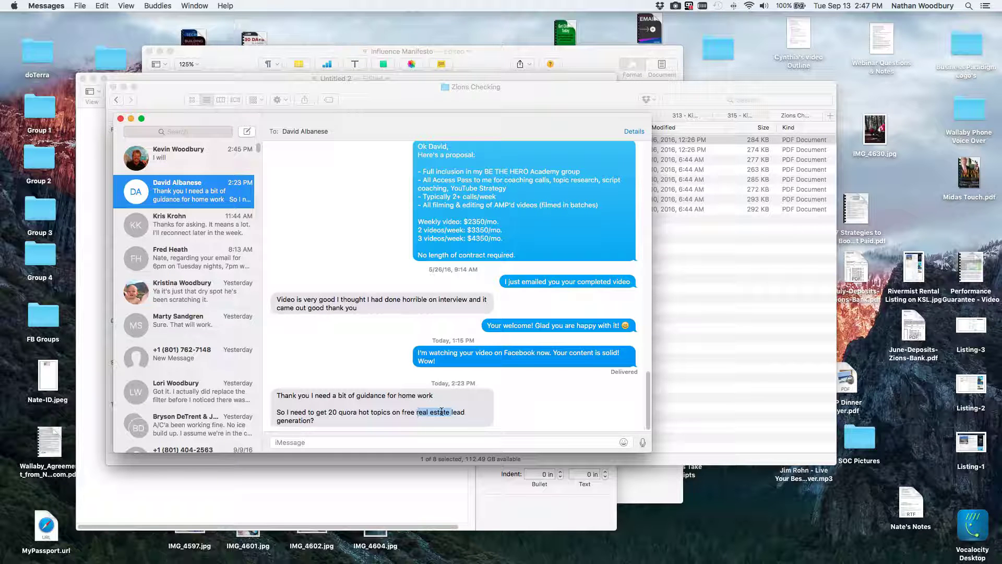
{"action": "mouse_move", "coordinate": [261, 561]}
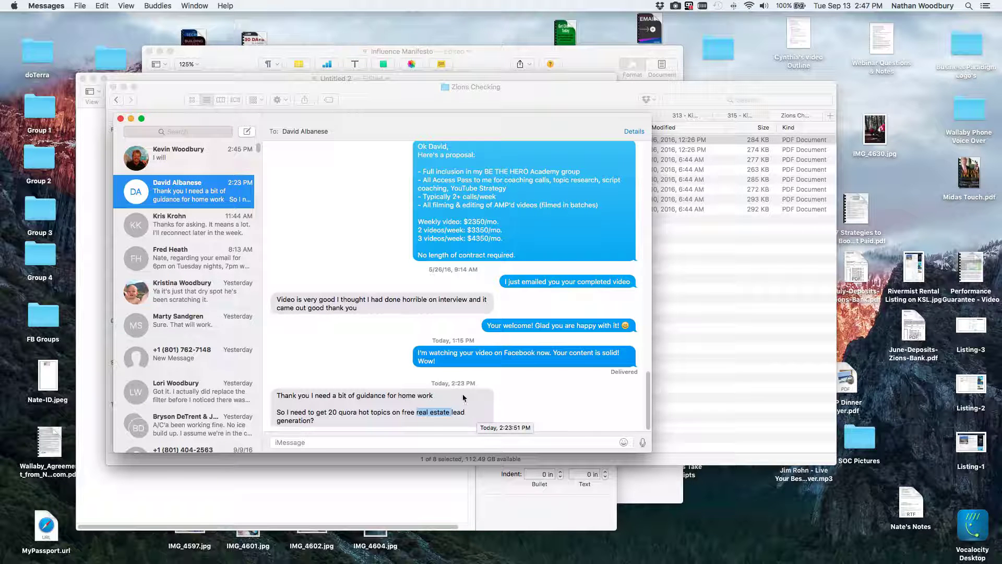
{"action": "mouse_move", "coordinate": [305, 561]}
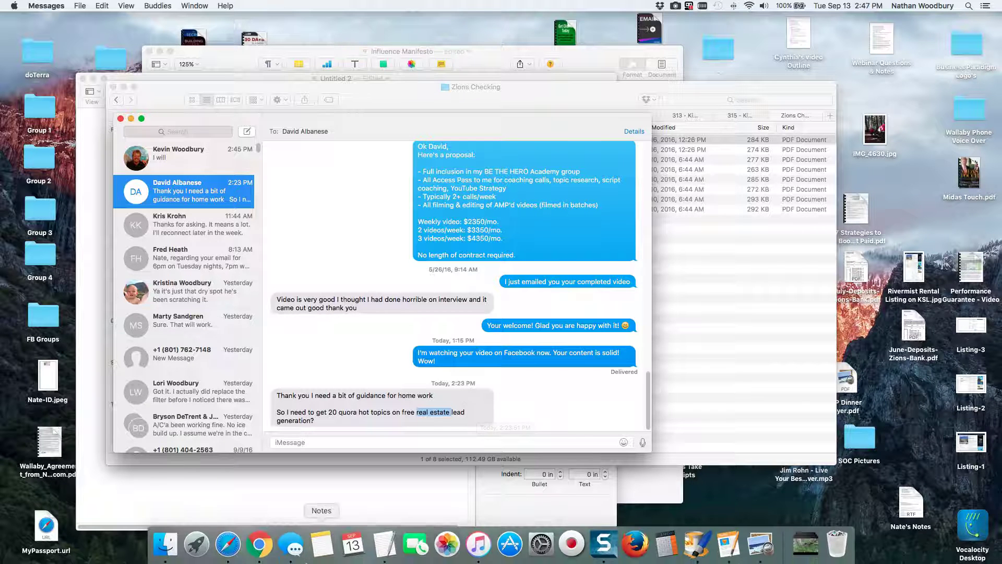
{"action": "left_click", "coordinate": [260, 545]}
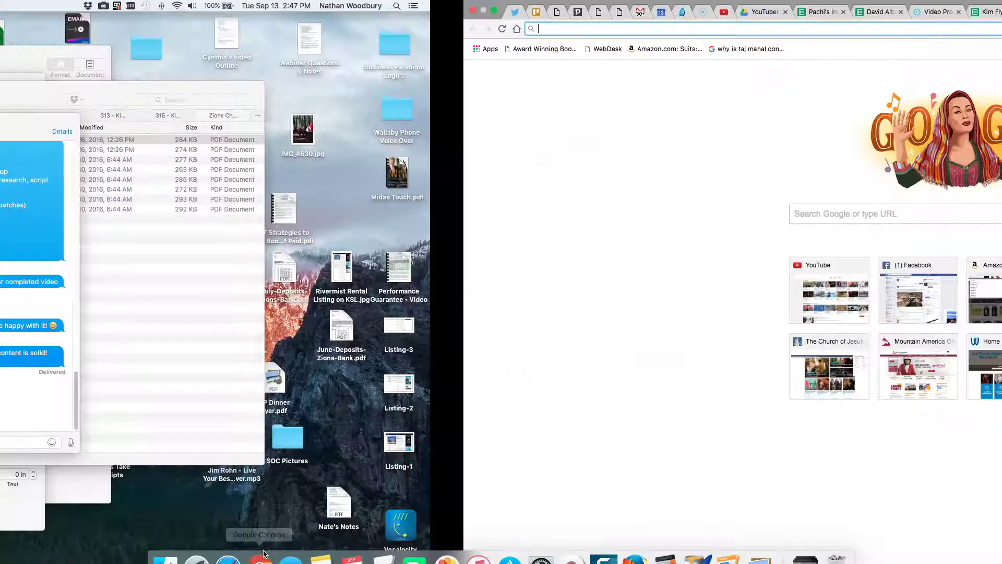
{"action": "left_click", "coordinate": [417, 12]}
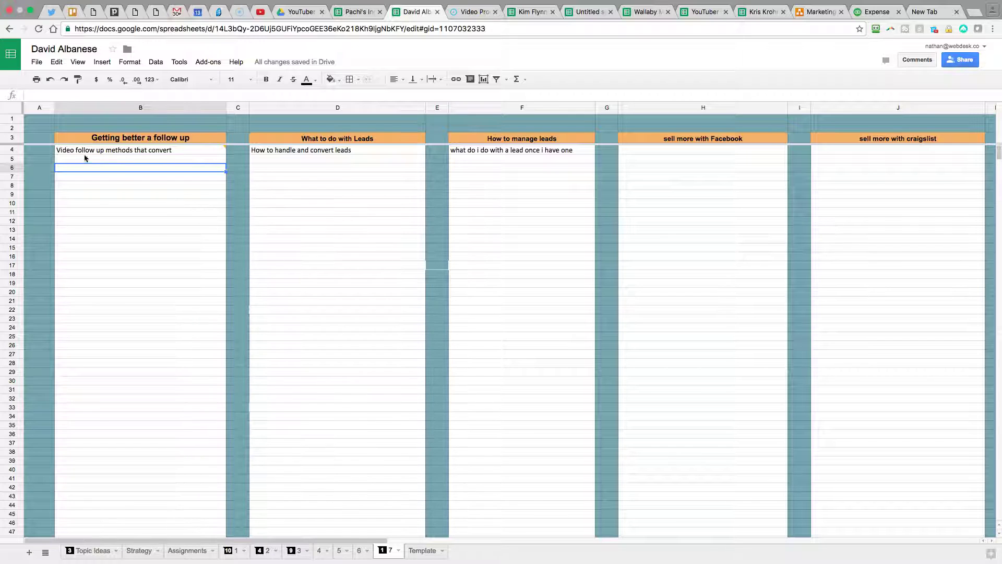
- Examine the lead topics on sheet 7 and the Lead Generation Craigslist column on sheet 6
{"action": "mouse_move", "coordinate": [65, 152]}
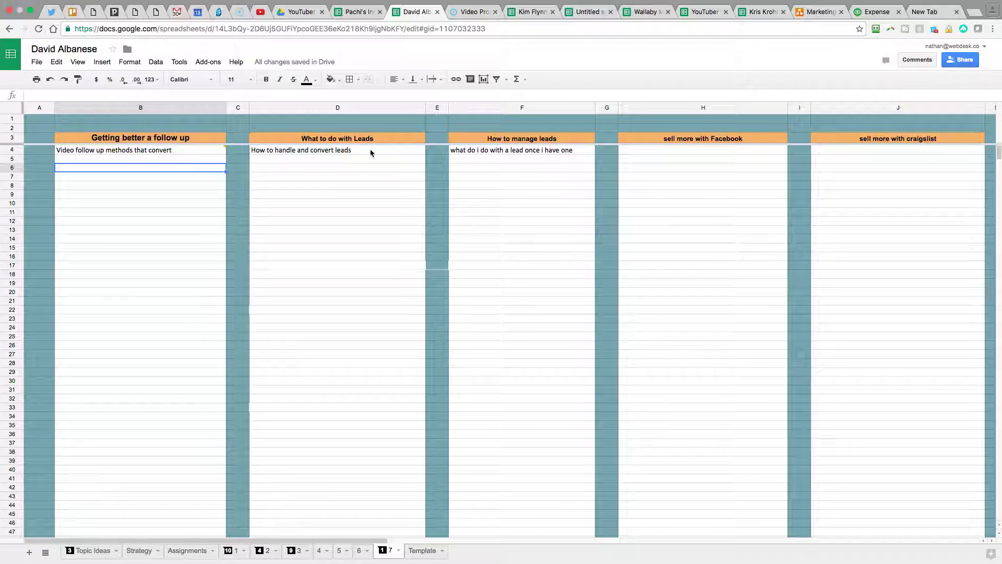
{"action": "left_click", "coordinate": [320, 153]}
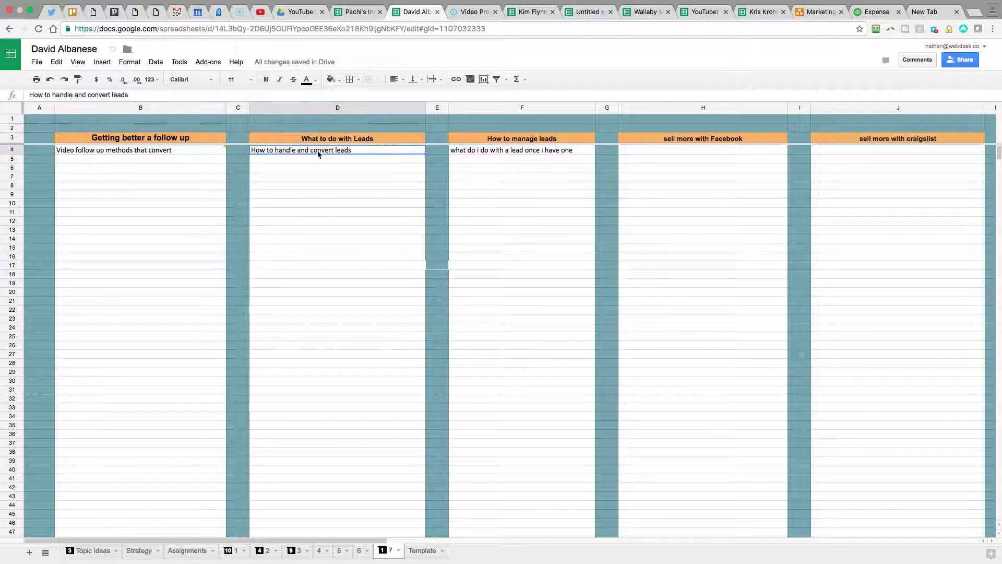
{"action": "left_click", "coordinate": [483, 152]}
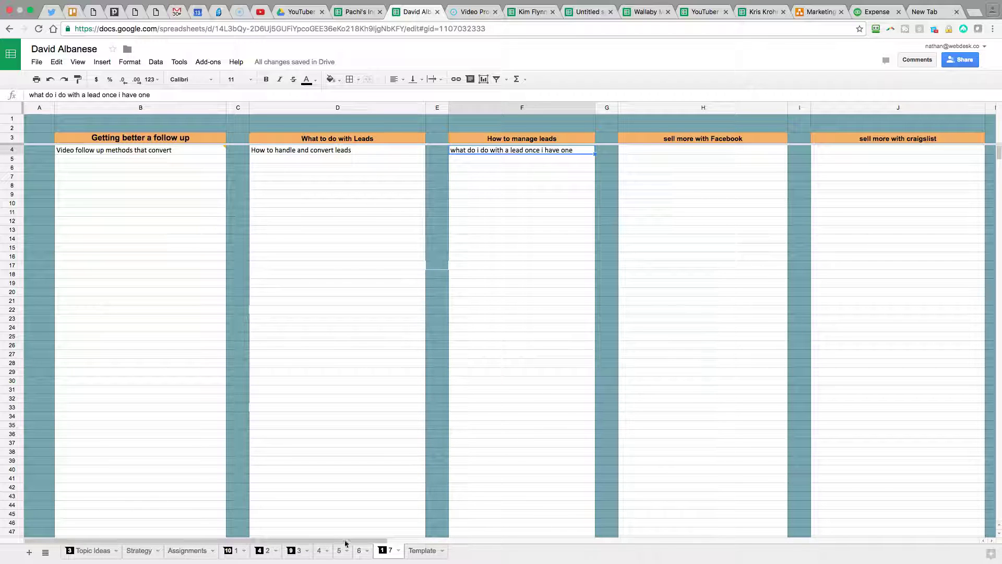
{"action": "left_click", "coordinate": [359, 552]}
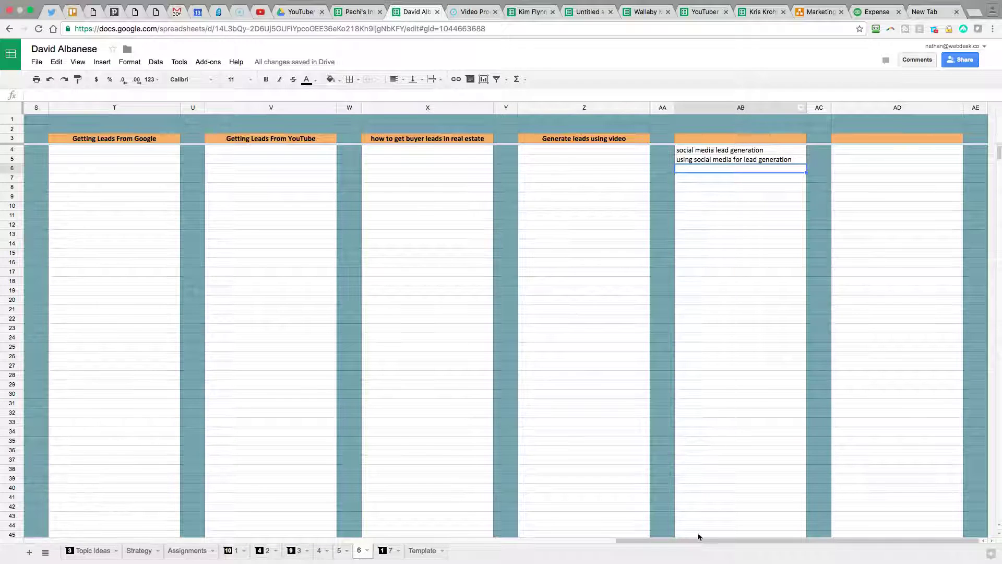
{"action": "left_click_drag", "start_coordinate": [707, 542], "coordinate": [489, 546]}
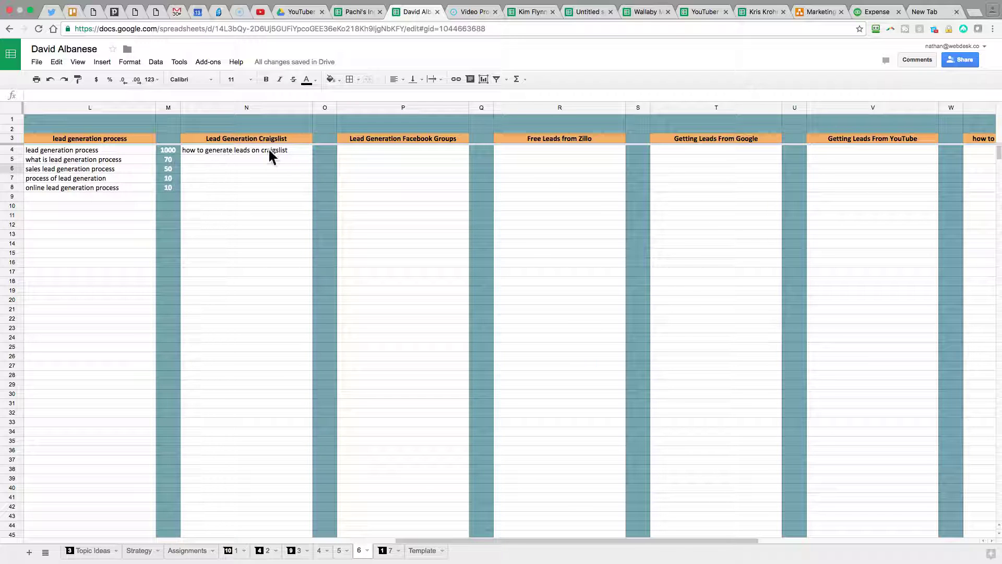
{"action": "left_click", "coordinate": [243, 152]}
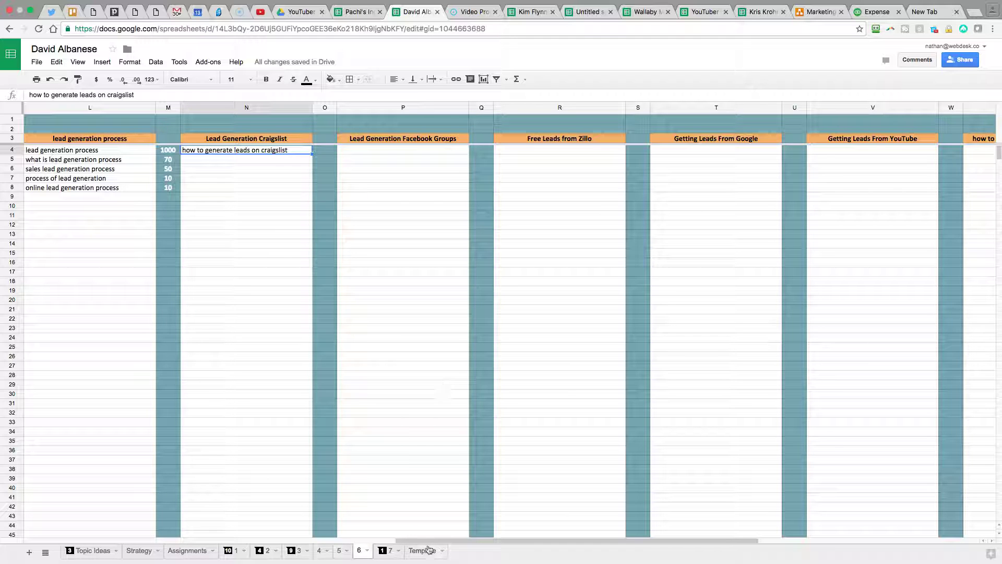
- Enter "how to generate real estate leads on craigslist" in cell AD4 of sheet 6 and widen column AD to fit it
{"action": "left_click_drag", "start_coordinate": [432, 541], "coordinate": [668, 538]}
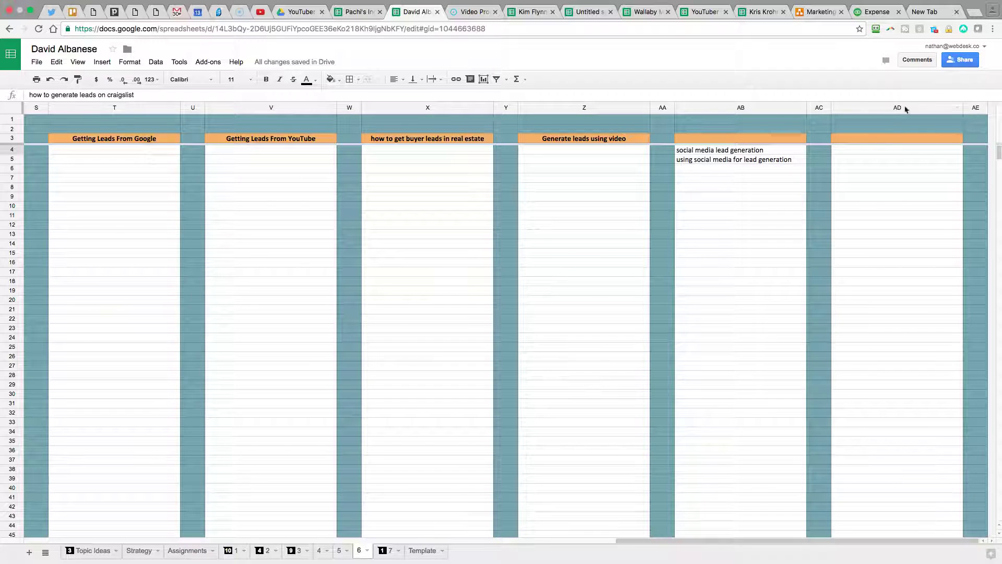
{"action": "left_click", "coordinate": [869, 150]}
{"action": "type", "text": "how to gener"}
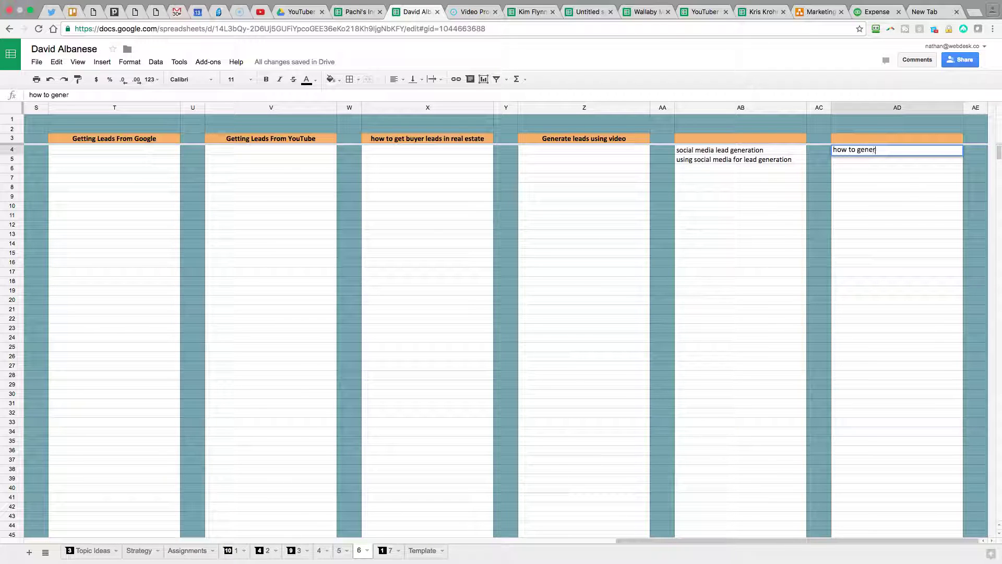
{"action": "type", "text": "ate real estate leada"}
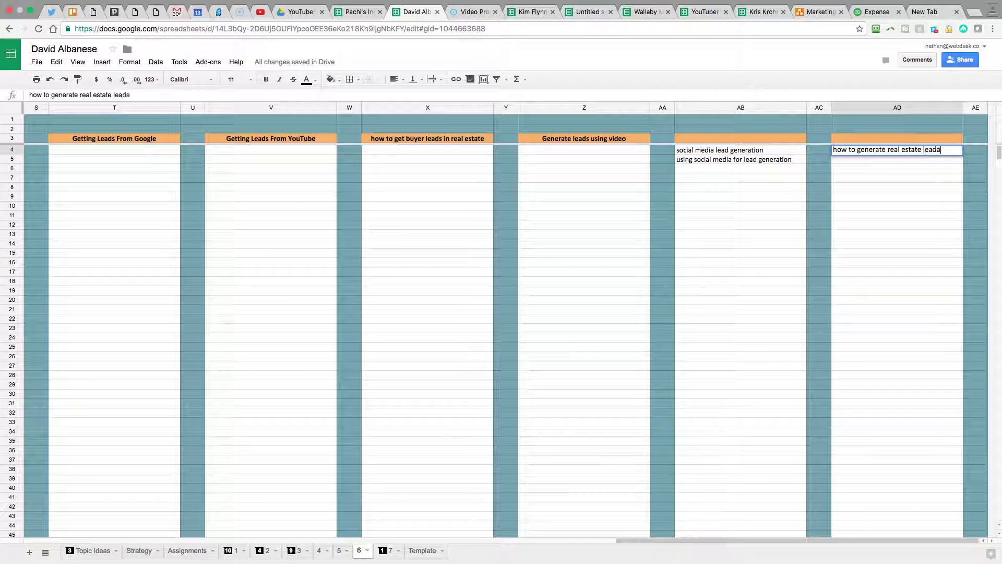
{"action": "type", "text": "s on craigslist"}
{"action": "key", "text": "Return"}
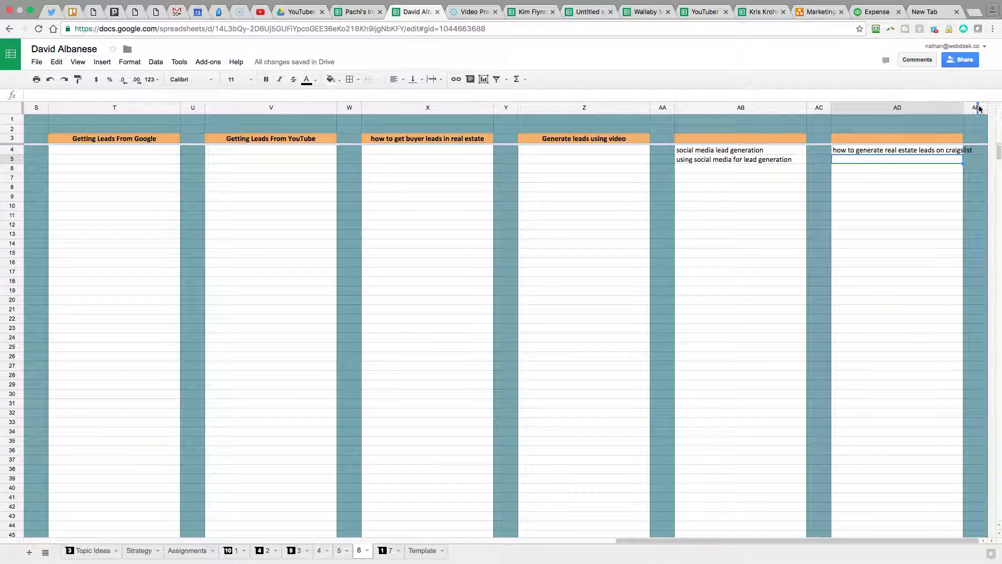
{"action": "left_click_drag", "start_coordinate": [978, 108], "coordinate": [980, 108]}
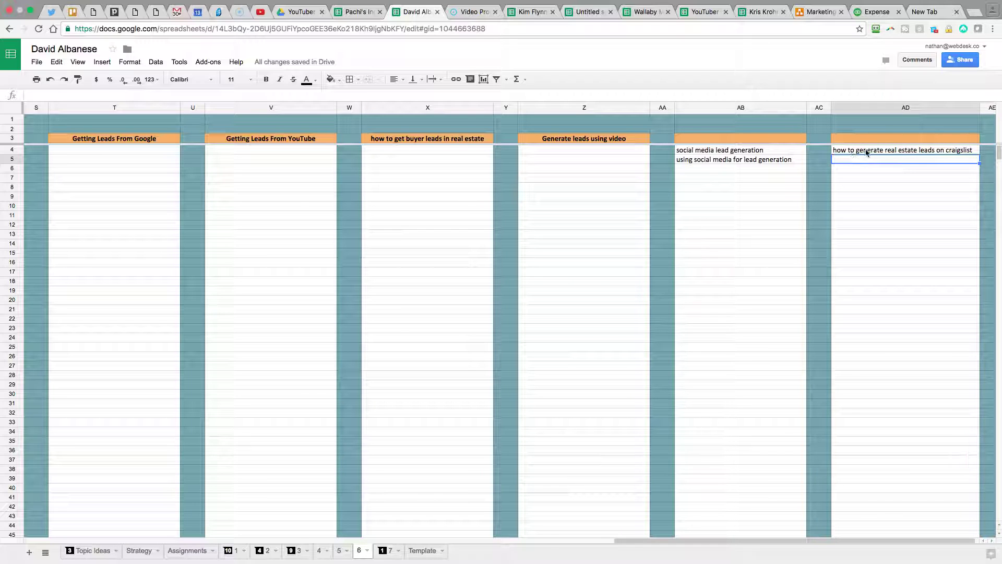
{"action": "left_click", "coordinate": [925, 152]}
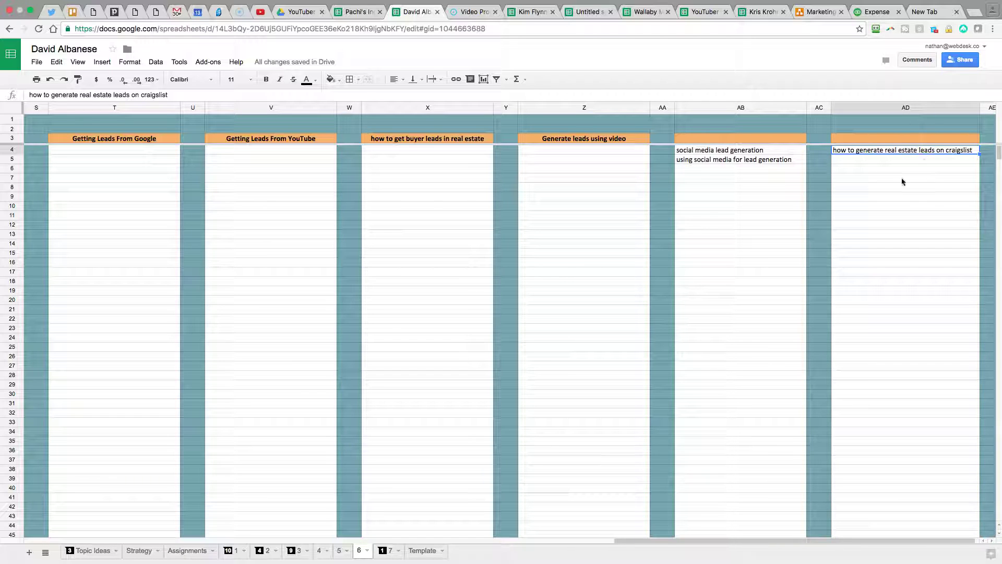
- Open Quora's questions-to-answer page in the blank browser tab and pass on both best-match questions
{"action": "left_click", "coordinate": [930, 11]}
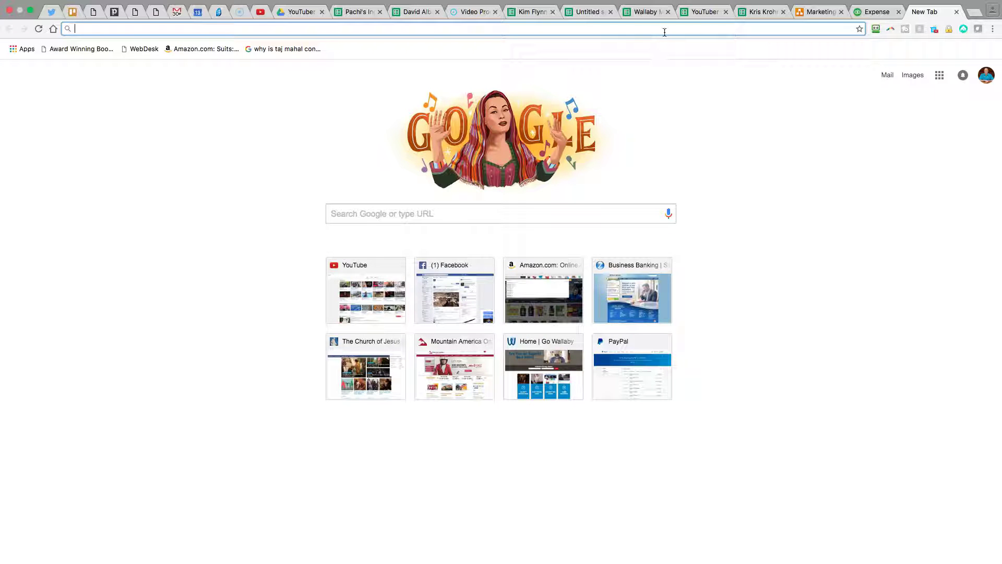
{"action": "type", "text": "qu"}
{"action": "key", "text": "Return"}
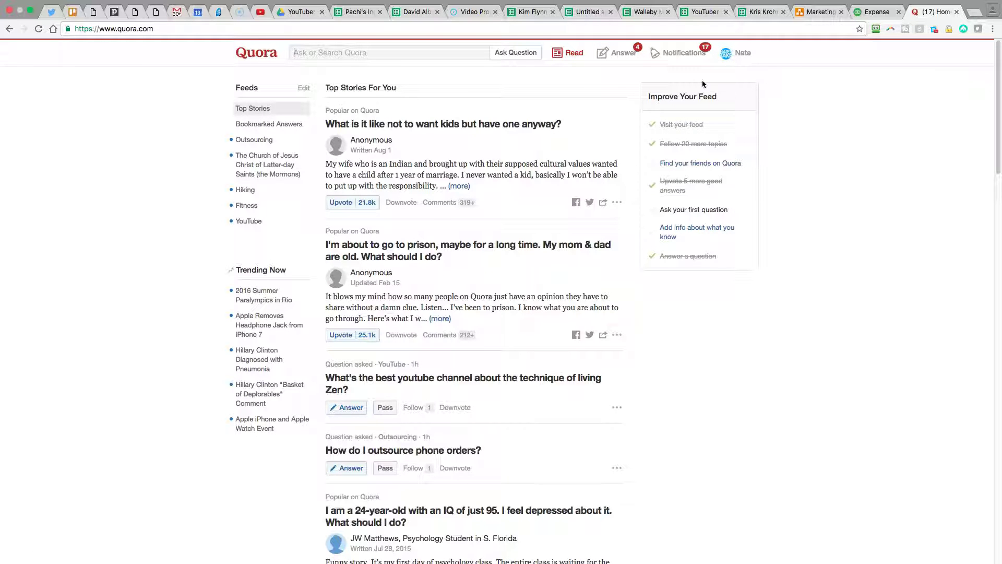
{"action": "left_click", "coordinate": [618, 56]}
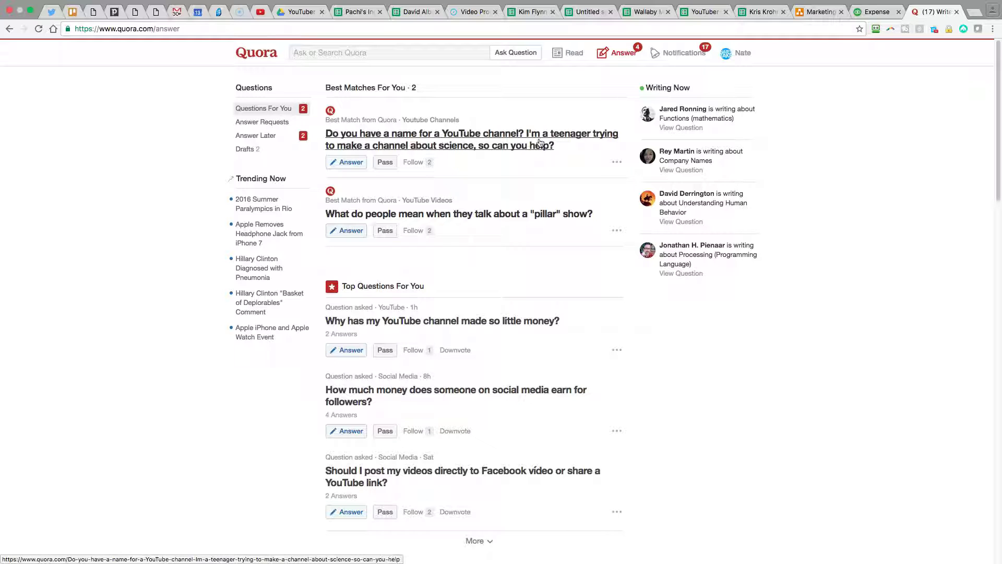
{"action": "left_click", "coordinate": [384, 162]}
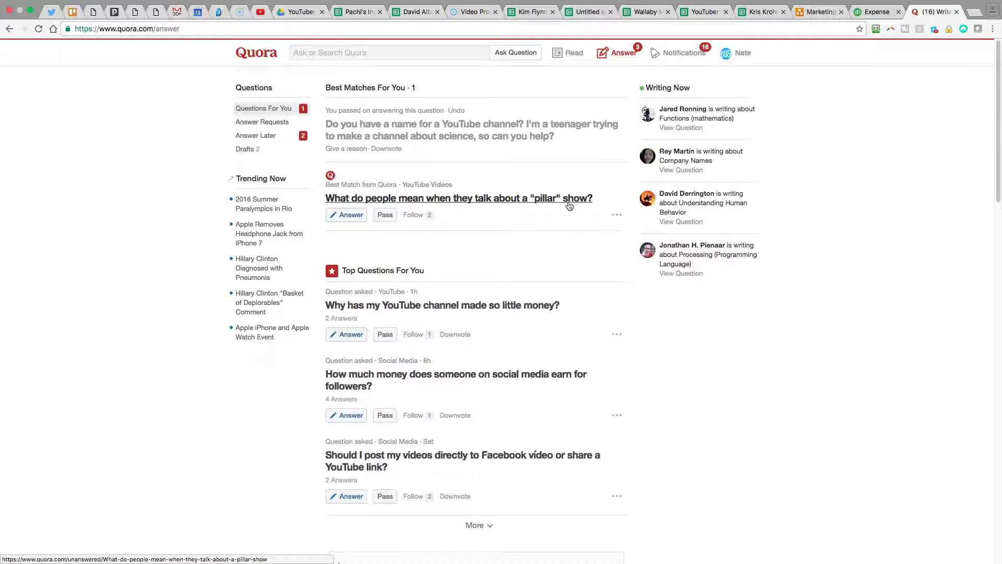
{"action": "left_click", "coordinate": [384, 214]}
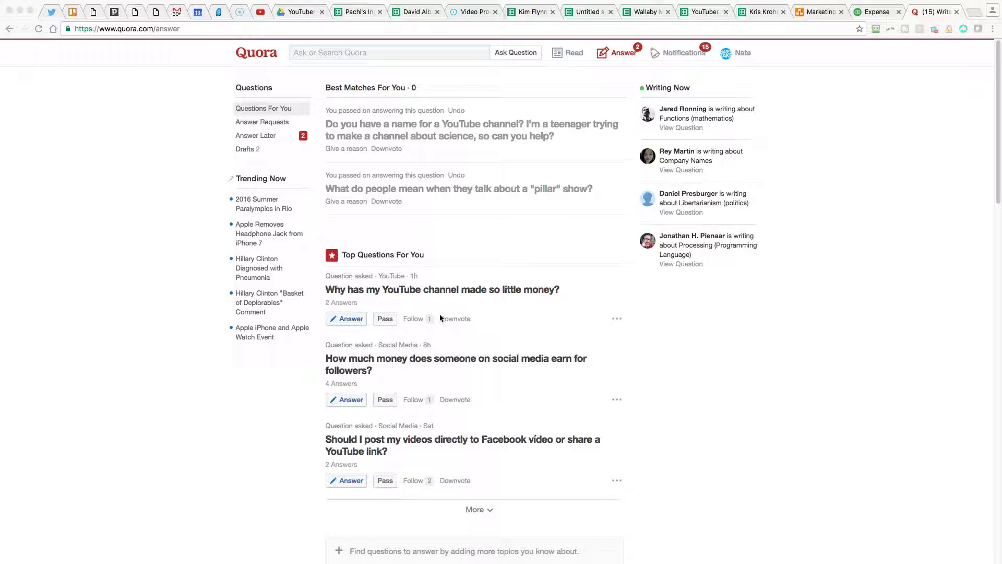
- Copy the question "Why has my YouTube channel made so little money?" from the top questions on Quora
{"action": "left_click", "coordinate": [325, 289]}
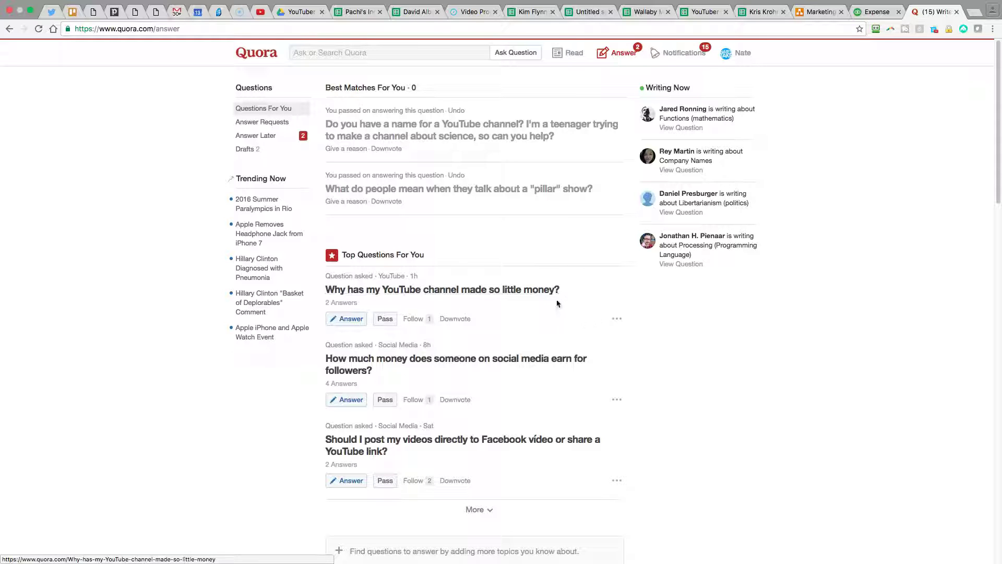
{"action": "left_click_drag", "start_coordinate": [555, 303], "coordinate": [327, 291]}
{"action": "key", "text": "super+c"}
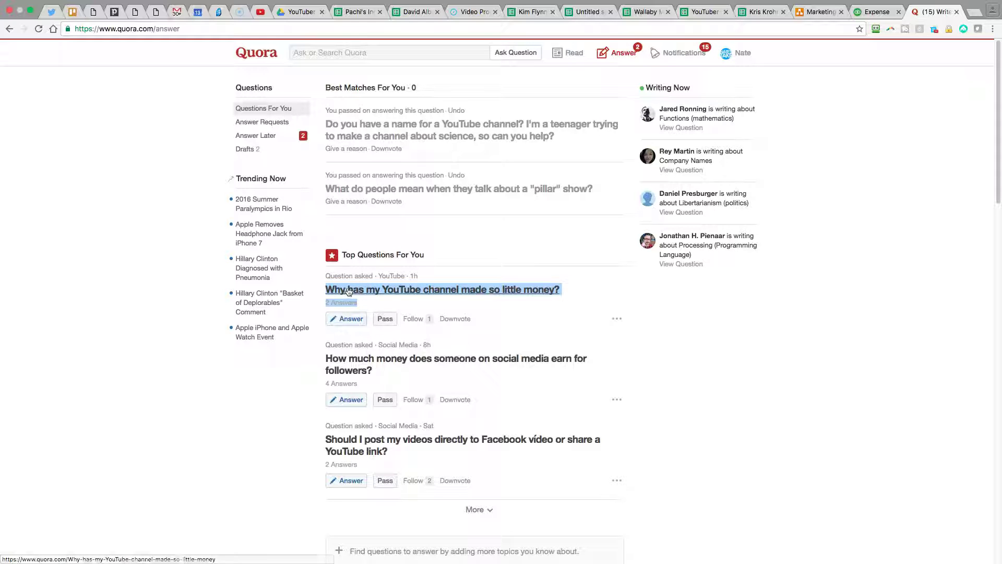
{"action": "right_click", "coordinate": [349, 291]}
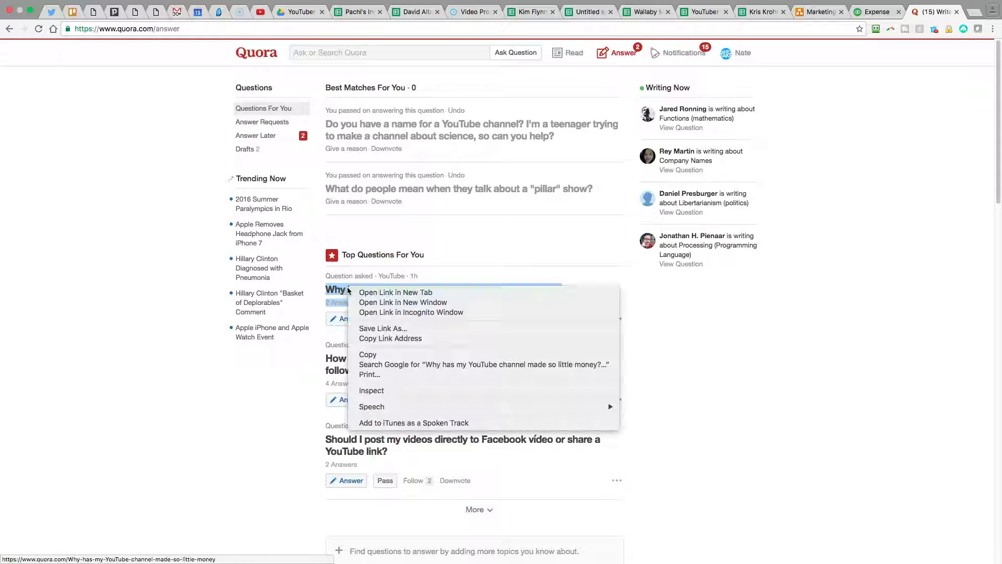
{"action": "left_click", "coordinate": [373, 354]}
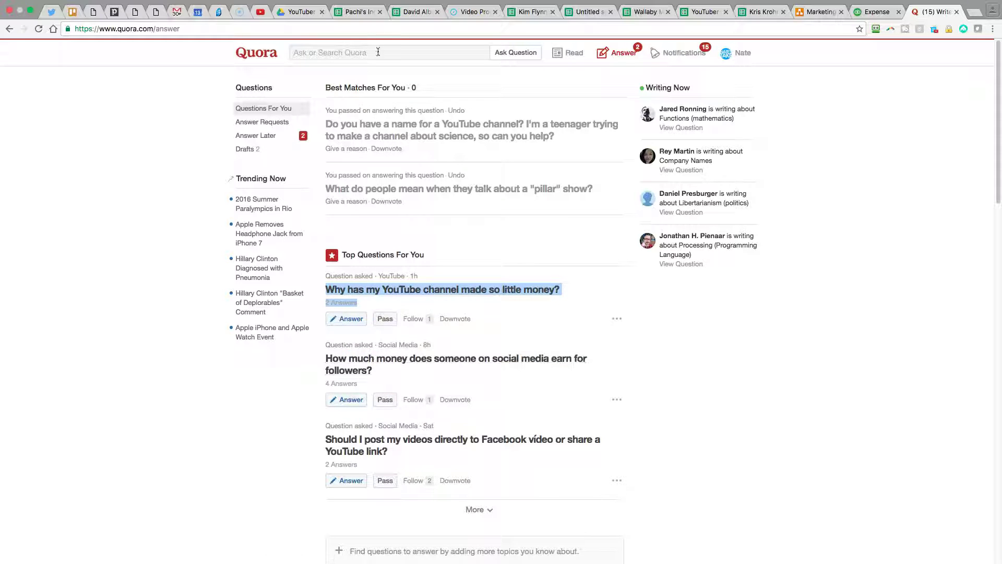
- Number cells B16 to B35 from 1 to 20 on the spreadsheet's Assignments sheet
{"action": "left_click", "coordinate": [413, 12]}
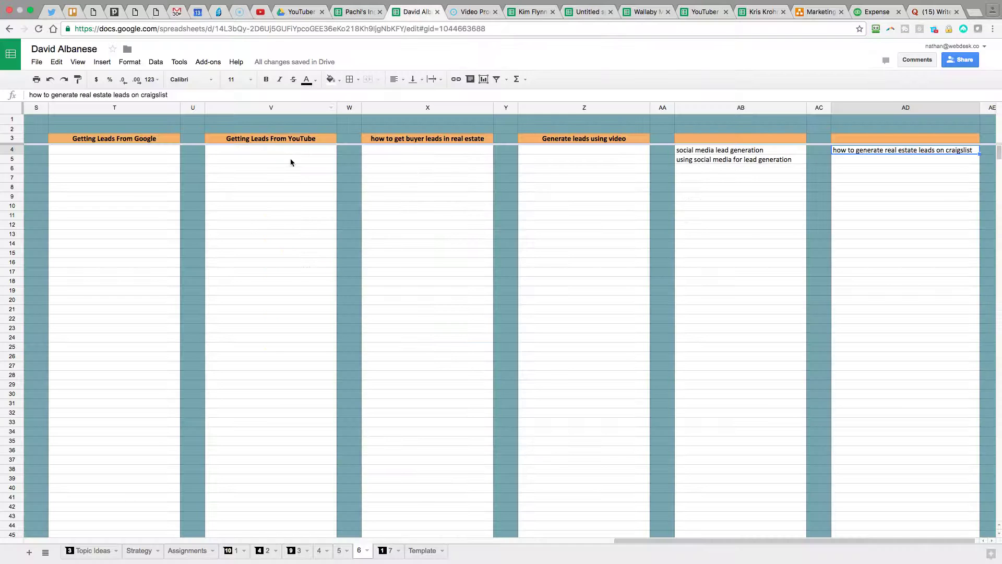
{"action": "left_click", "coordinate": [191, 550]}
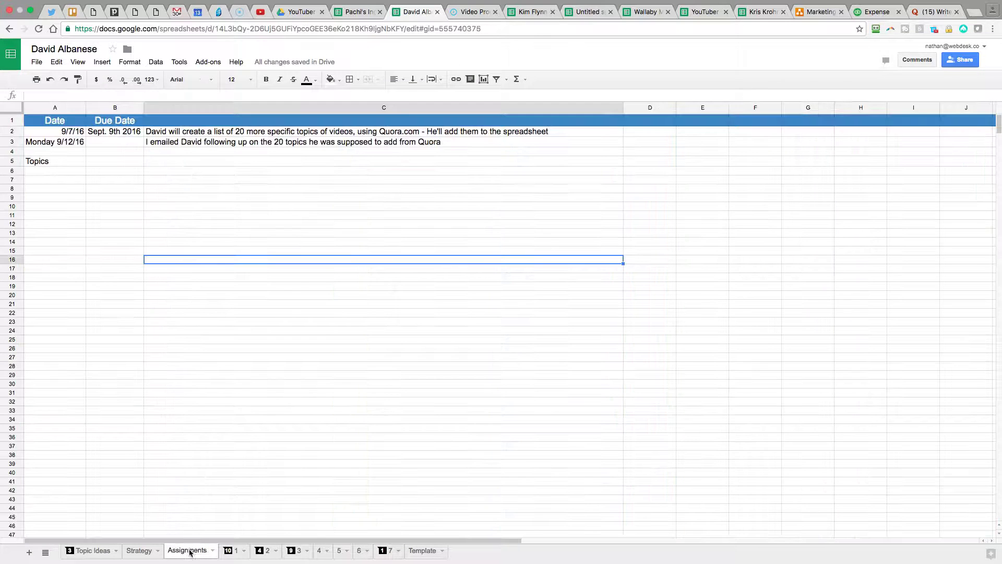
{"action": "left_click", "coordinate": [135, 262]}
{"action": "type", "text": "1"}
{"action": "key", "text": "Return"}
{"action": "type", "text": "2"}
{"action": "key", "text": "Return"}
{"action": "type", "text": "3"}
{"action": "key", "text": "Return"}
{"action": "left_click_drag", "start_coordinate": [137, 260], "coordinate": [140, 460]}
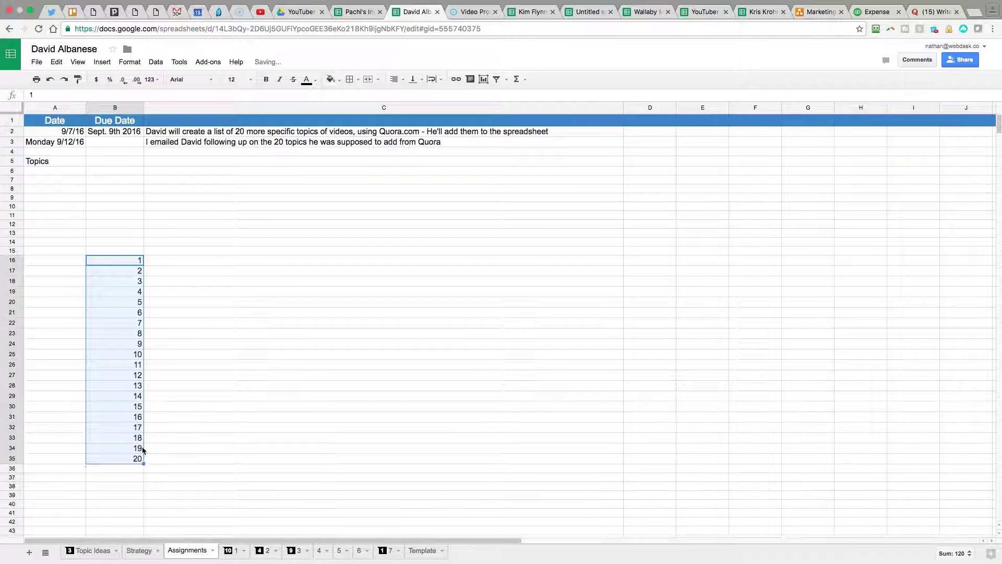
- Paste the copied Quora question into cell C16 and remove the extra answer-count line below it
{"action": "double_click", "coordinate": [161, 262]}
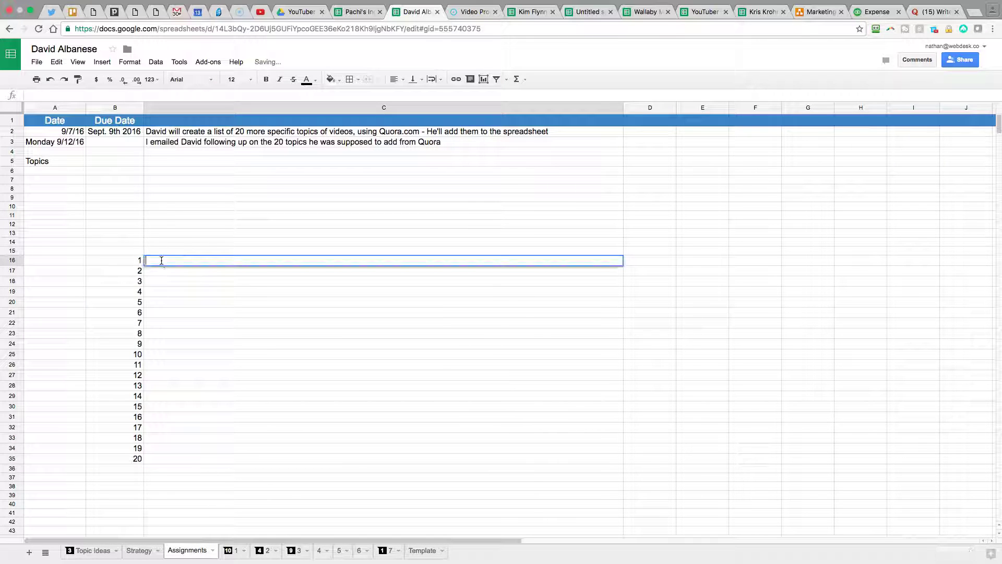
{"action": "key", "text": "super+v"}
{"action": "left_click_drag", "start_coordinate": [189, 270], "coordinate": [145, 270]}
{"action": "key", "text": "BackSpace"}
{"action": "key", "text": "BackSpace"}
{"action": "left_click", "coordinate": [229, 274]}
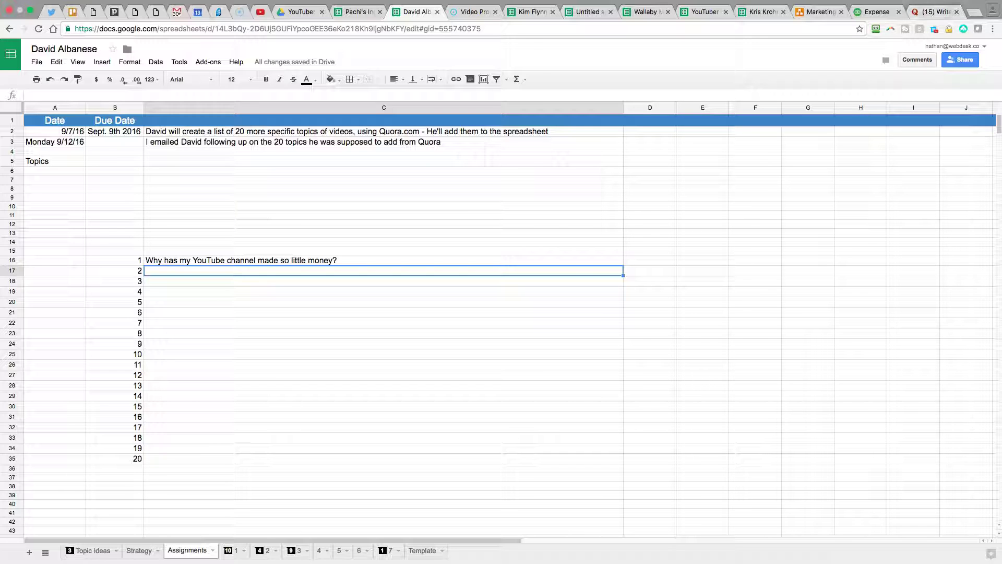
- Compare the question on Quora with its entry in cell C16 of the Assignments sheet
{"action": "left_click", "coordinate": [934, 15]}
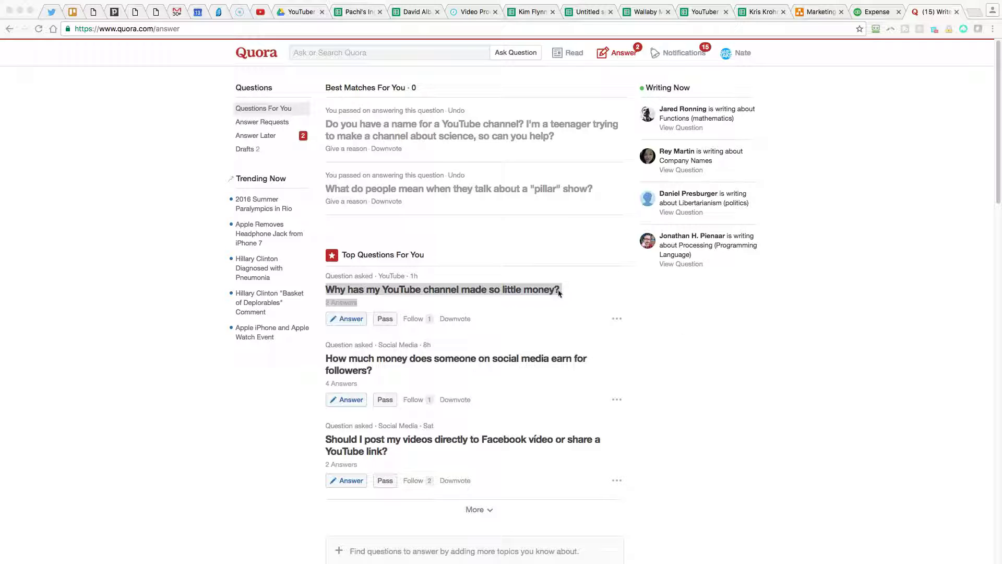
{"action": "left_click", "coordinate": [412, 15]}
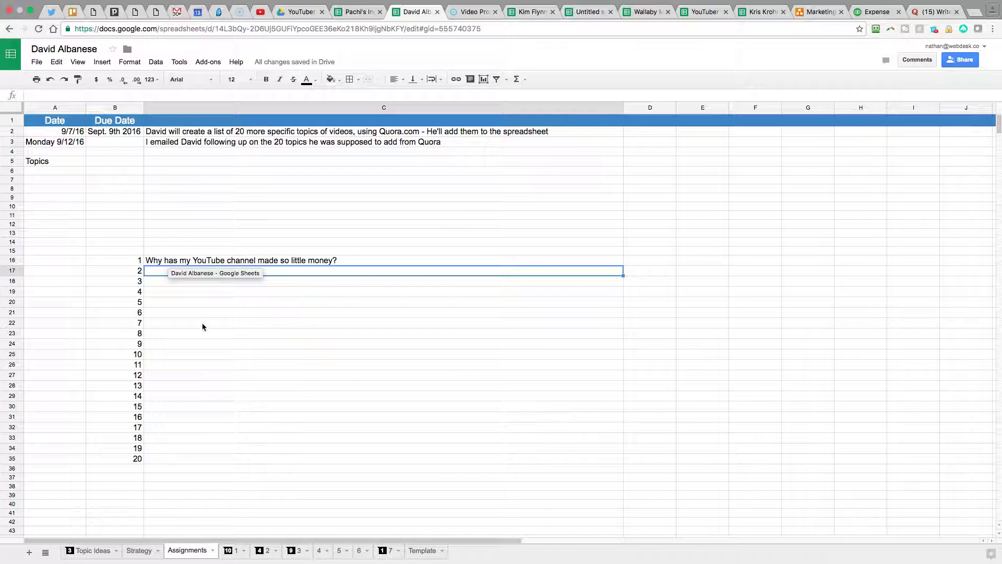
{"action": "left_click", "coordinate": [327, 264]}
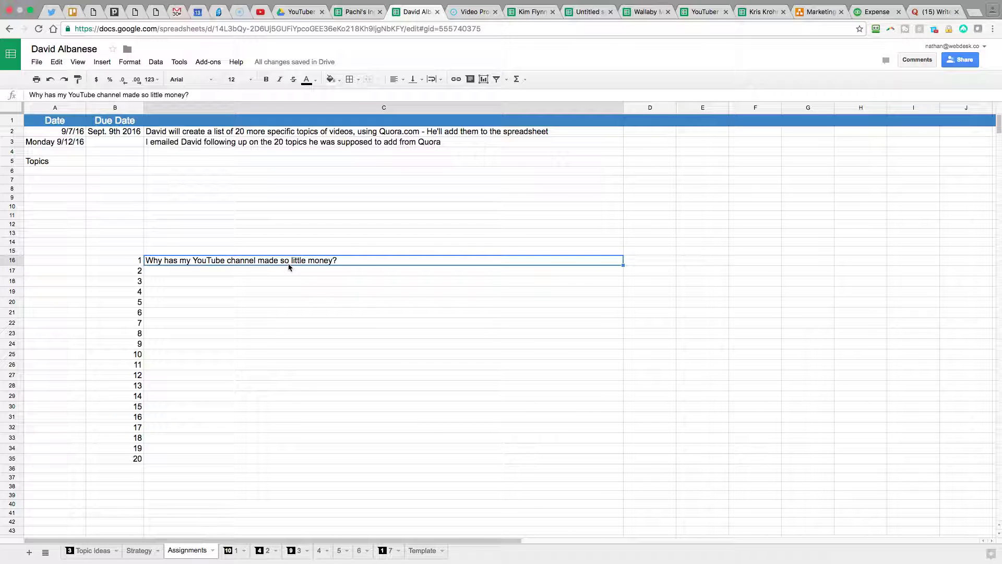
- Search Google for "keyword planner" in a new browser tab and open the Google AdWords Keyword Planner
{"action": "left_click", "coordinate": [974, 13]}
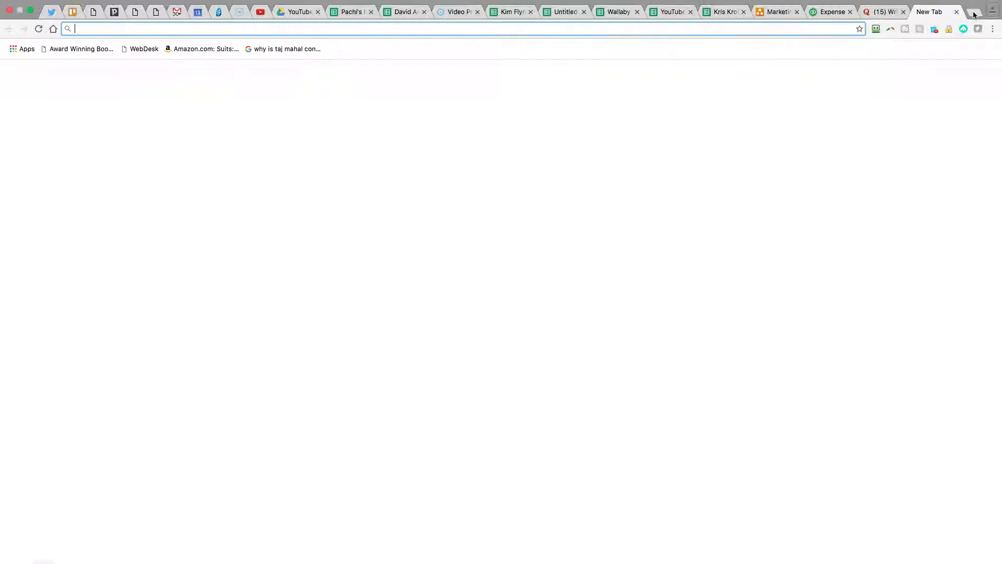
{"action": "type", "text": "keyword planner"}
{"action": "key", "text": "Return"}
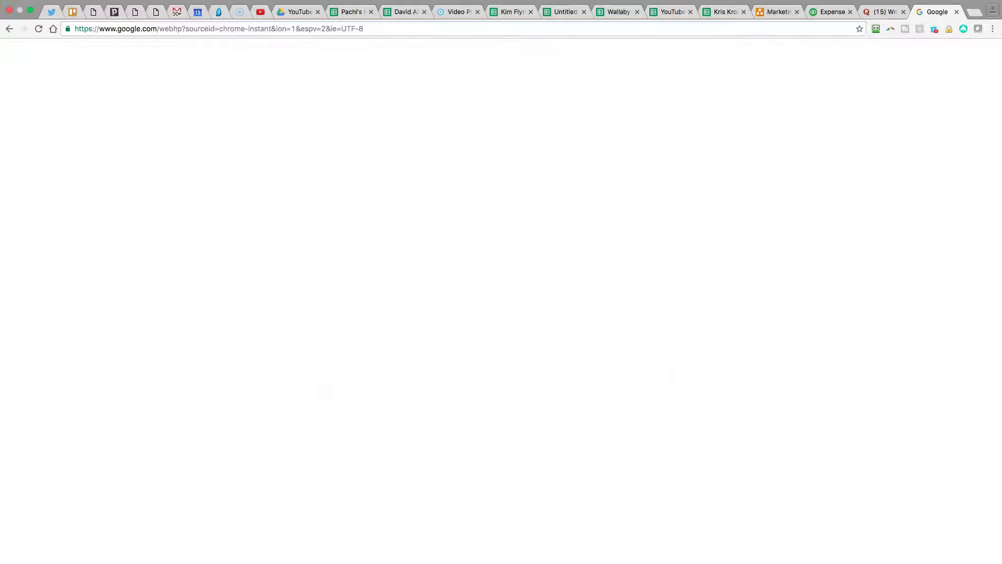
{"action": "left_click", "coordinate": [163, 135]}
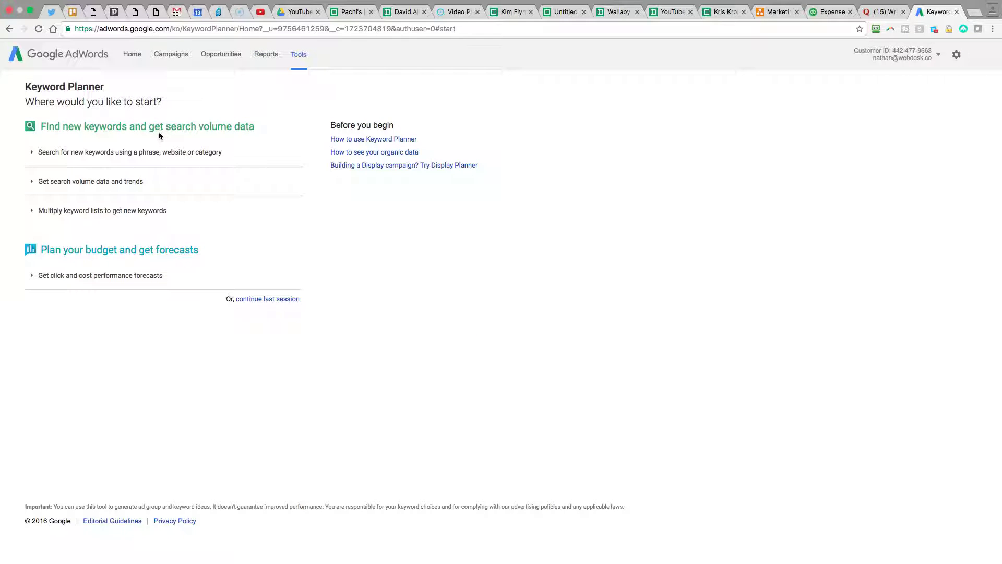
- Get keyword ideas for "Why has my YouTube channel made so little money?" and check that phrase's average monthly searches
{"action": "left_click", "coordinate": [84, 155]}
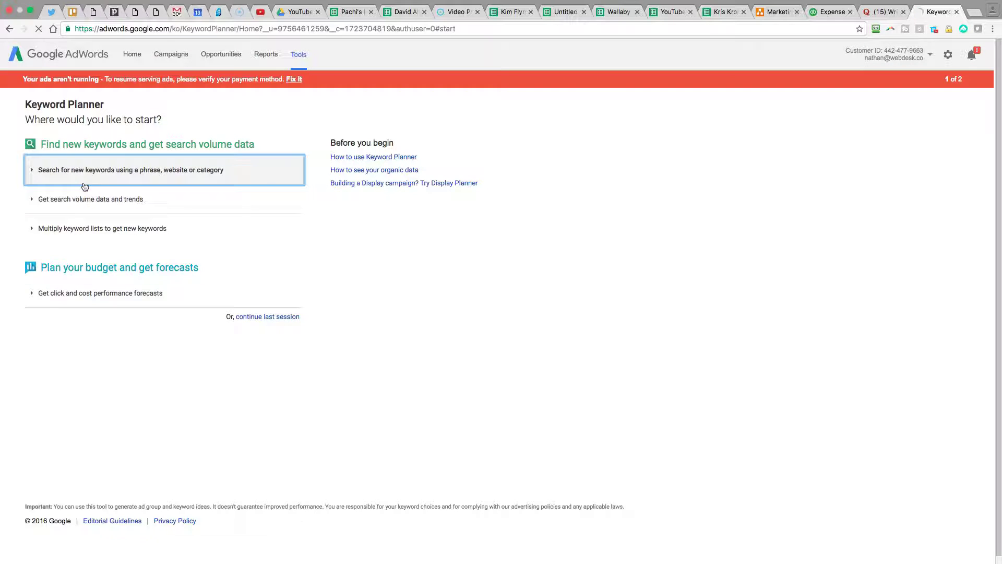
{"action": "left_click", "coordinate": [96, 232]}
{"action": "type", "text": "Why has my YouTube channel made so little money?"}
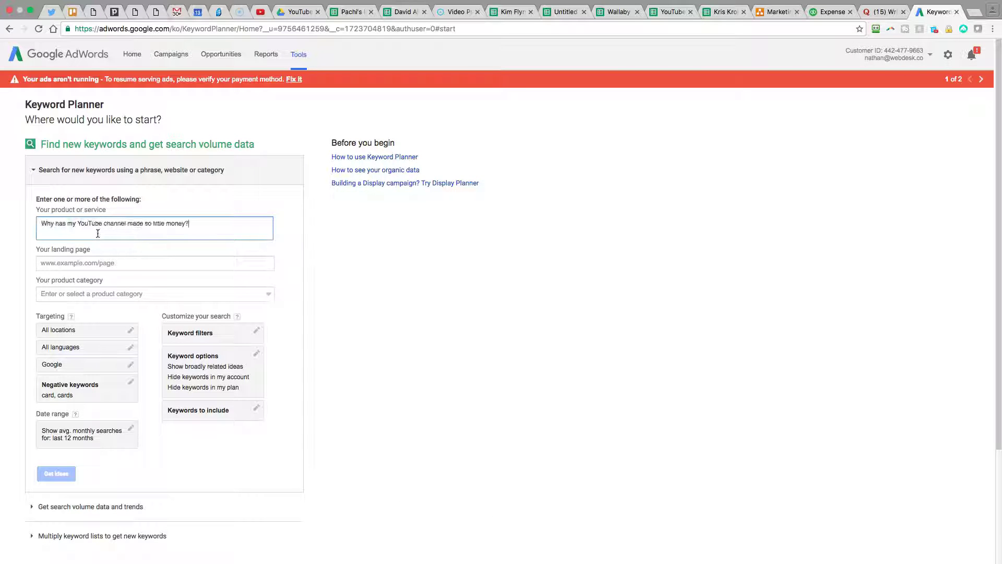
{"action": "left_click", "coordinate": [56, 474]}
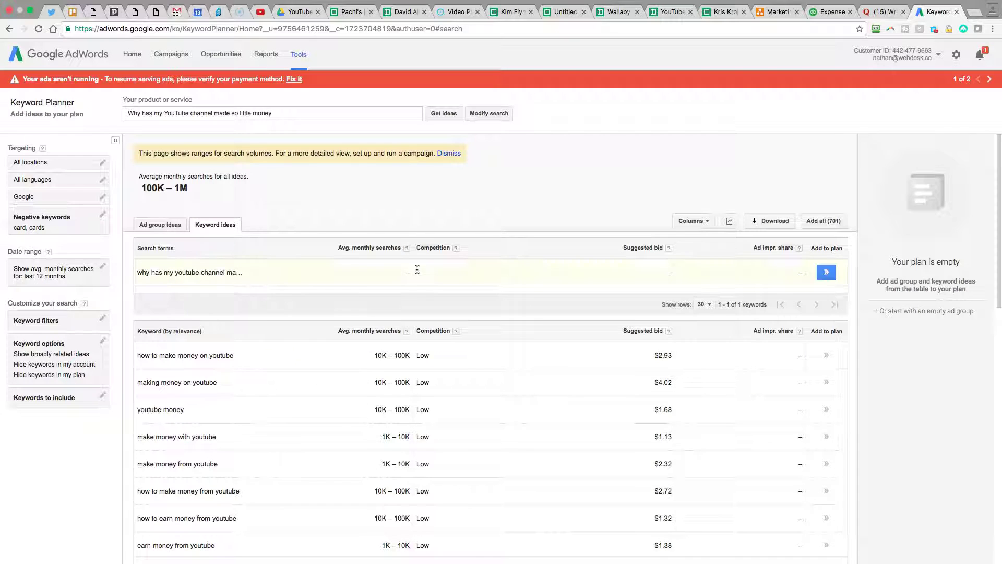
{"action": "left_click_drag", "start_coordinate": [404, 272], "coordinate": [418, 272]}
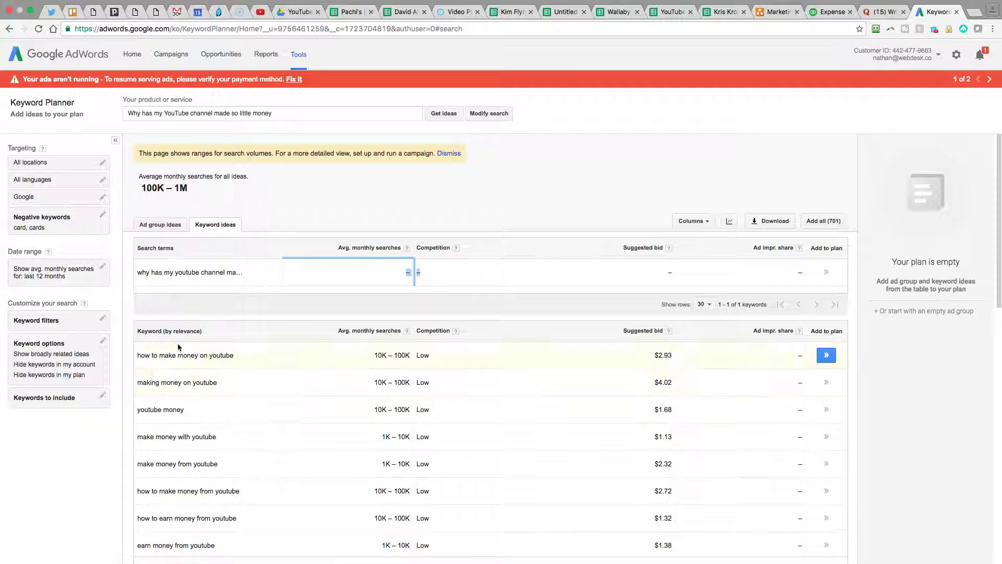
- Review the ad group ideas for the question, then return to the Assignments sheet in Google Sheets
{"action": "left_click", "coordinate": [160, 225]}
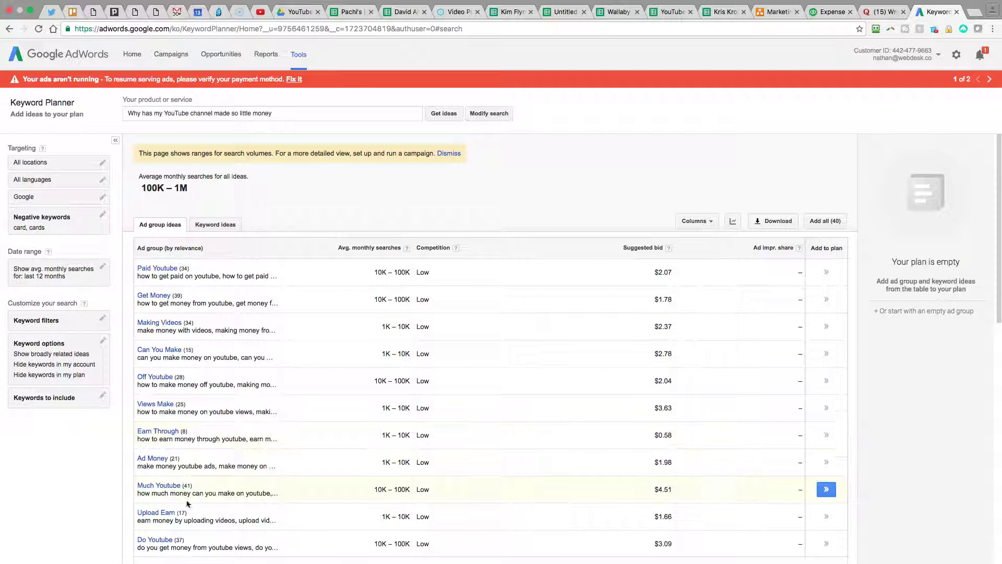
{"action": "scroll", "coordinate": [221, 491], "scroll_direction": "down", "scroll_amount": 3}
{"action": "scroll", "coordinate": [220, 491], "scroll_direction": "down", "scroll_amount": 1}
{"action": "left_click", "coordinate": [404, 13]}
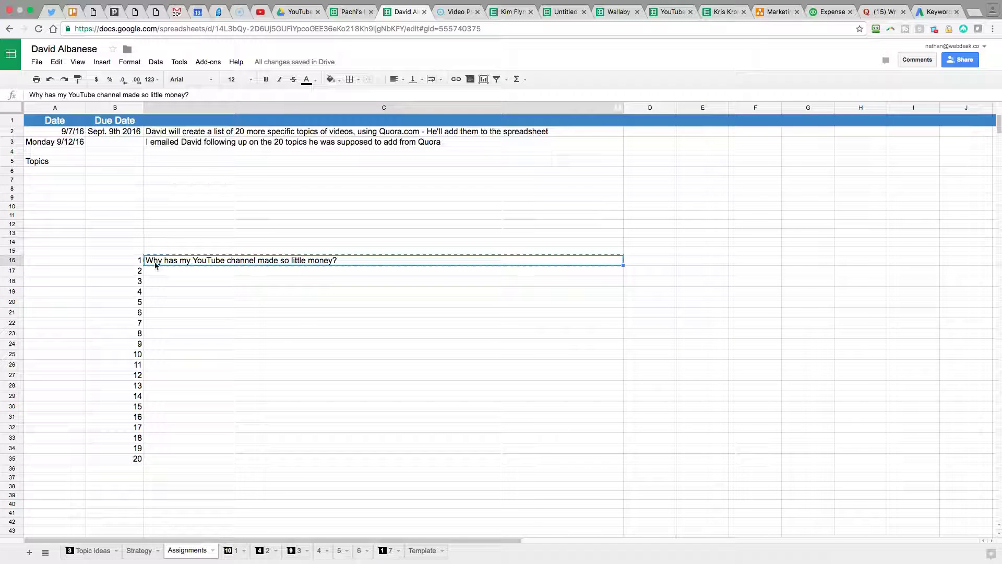